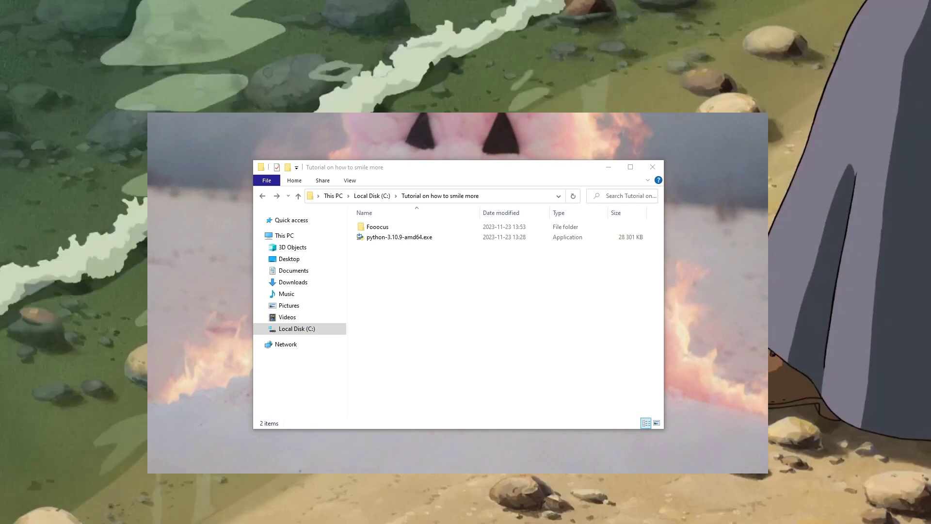
Run the python-3.10.9-amd64.exe installer with 'Add python.exe to PATH' ticked and install now.
click(391, 291)
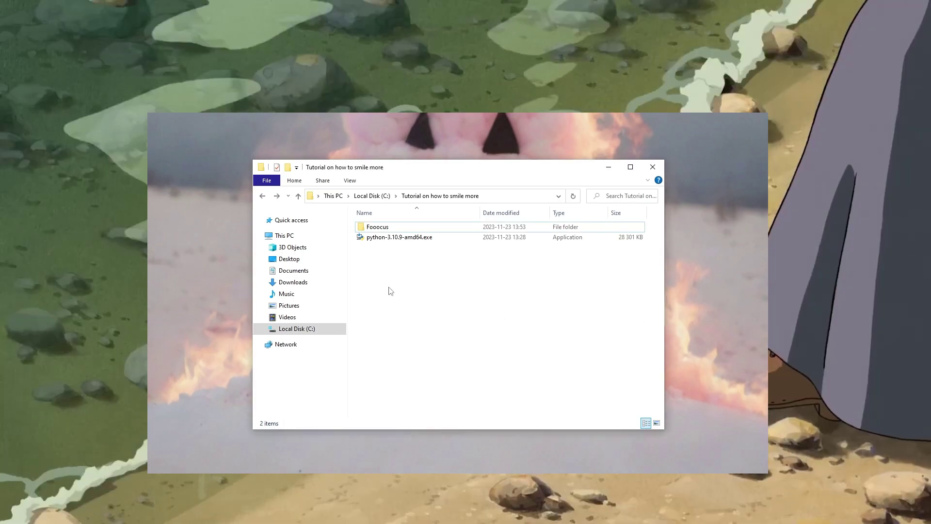
click(373, 239)
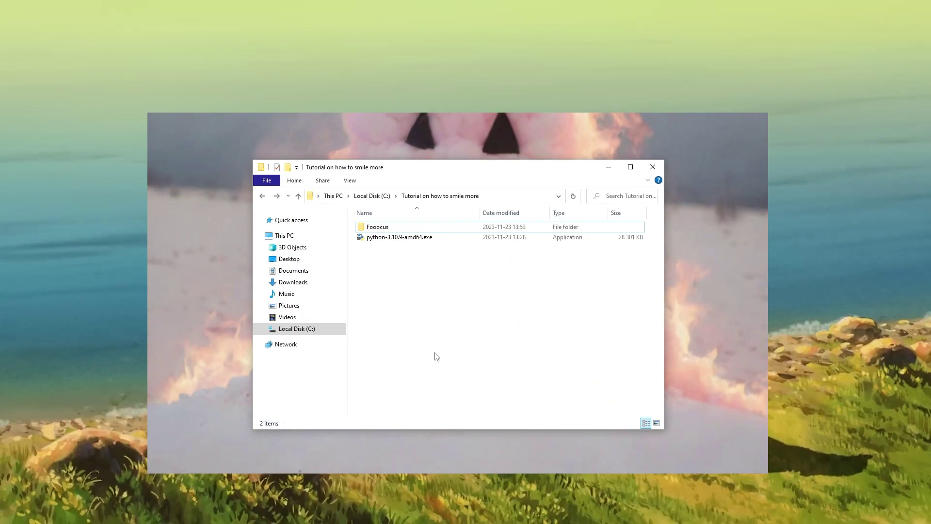
double_click(388, 237)
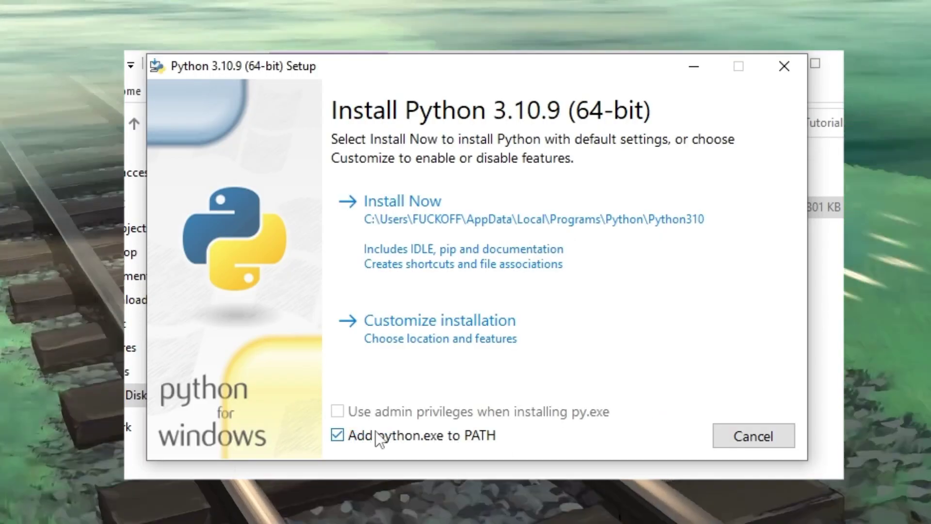
click(412, 224)
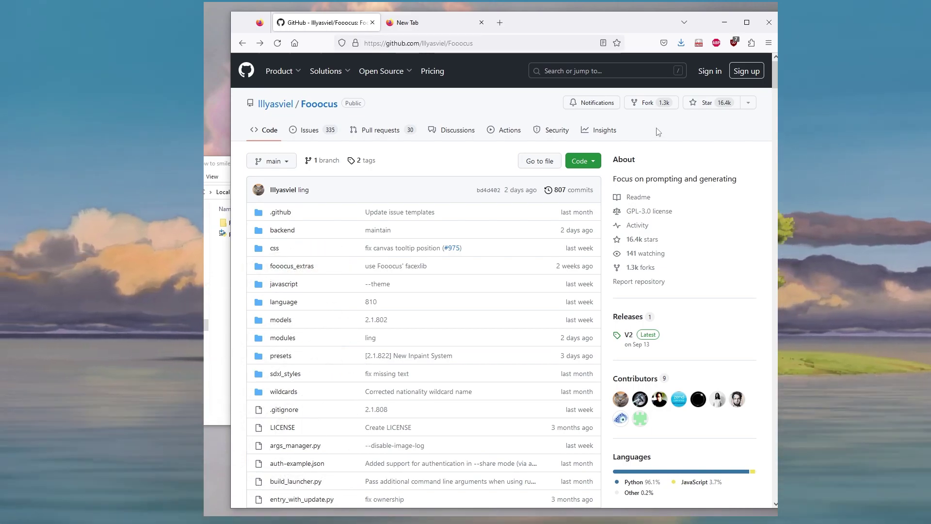
Scroll the Fooocus readme to Download > Windows and download the Fooocus Windows .7z package.
scroll(650, 151, down, 10)
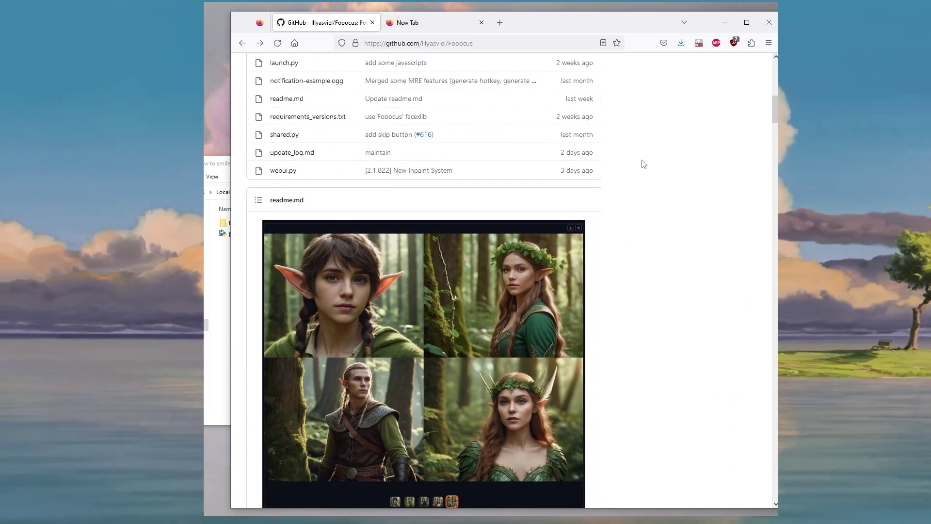
scroll(642, 163, down, 6)
scroll(636, 172, up, 2)
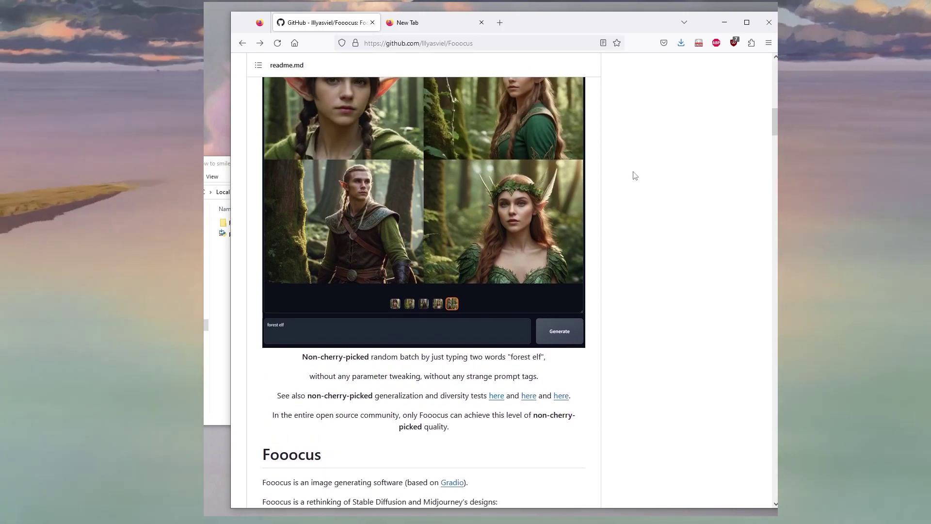
scroll(637, 178, down, 10)
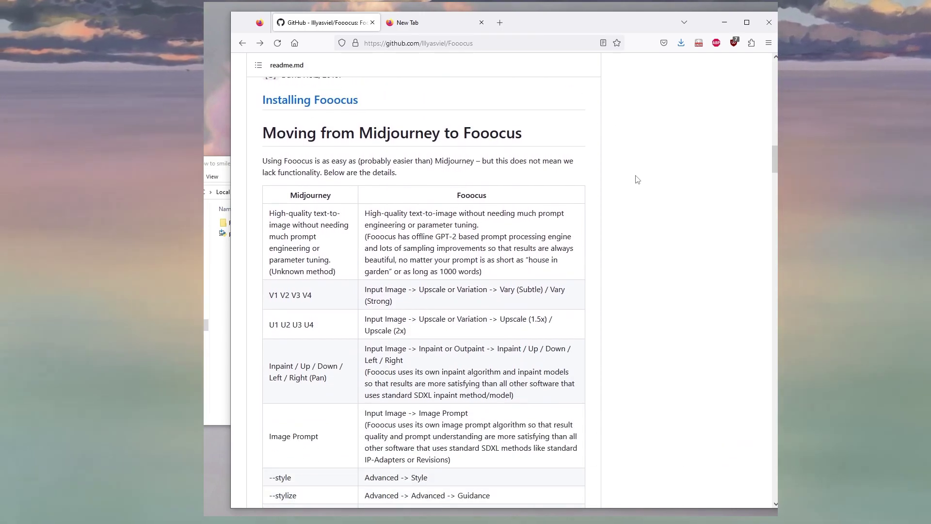
scroll(635, 178, down, 15)
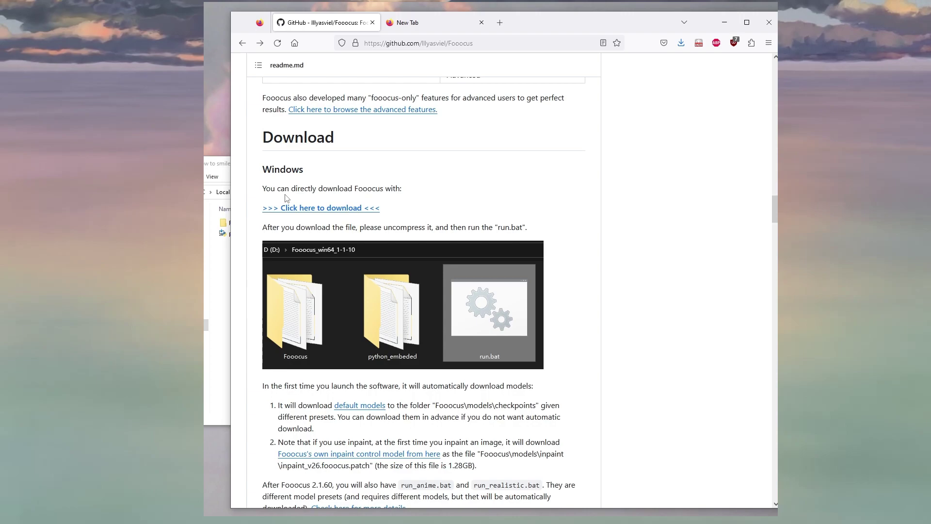
click(306, 209)
Extract all five items of Fooocus_win64_2-1-791.7z into the Fooocus folder with WinRAR and launch run.bat.
click(224, 245)
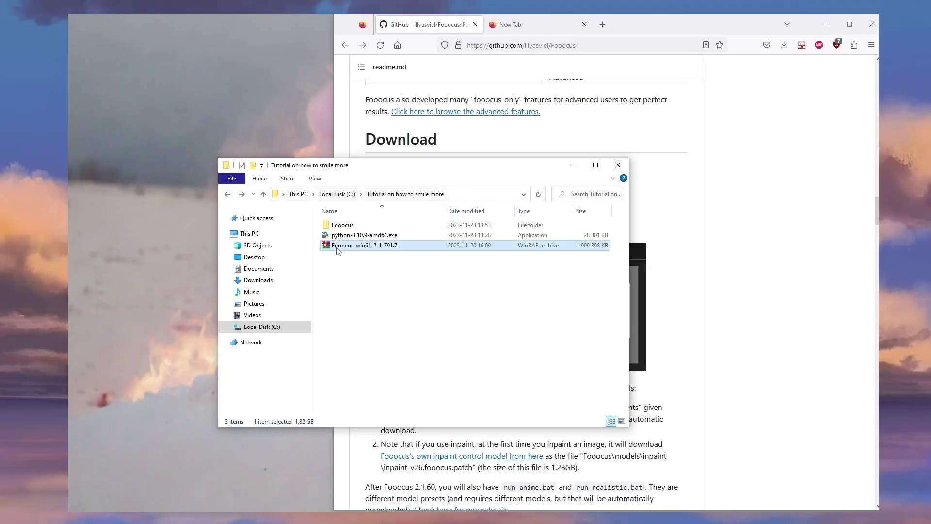
double_click(337, 248)
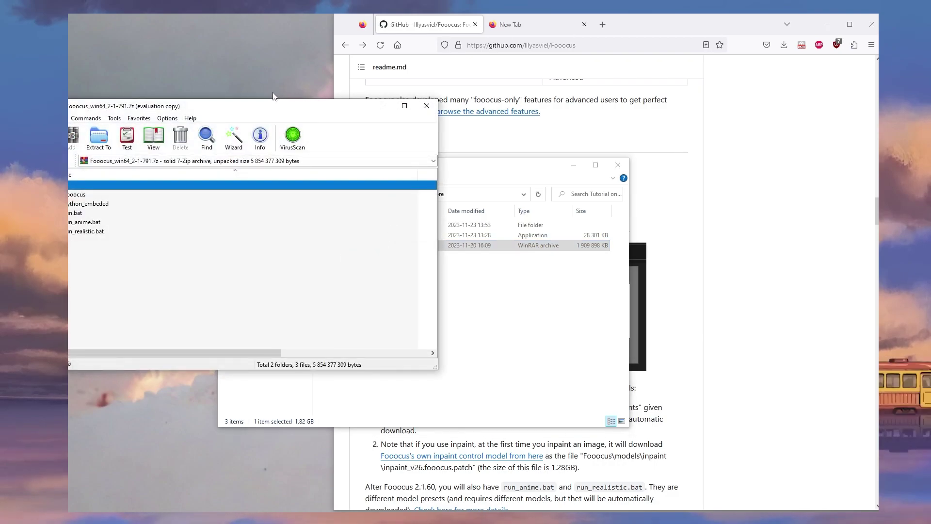
drag(194, 104, 613, 126)
drag(555, 308, 503, 218)
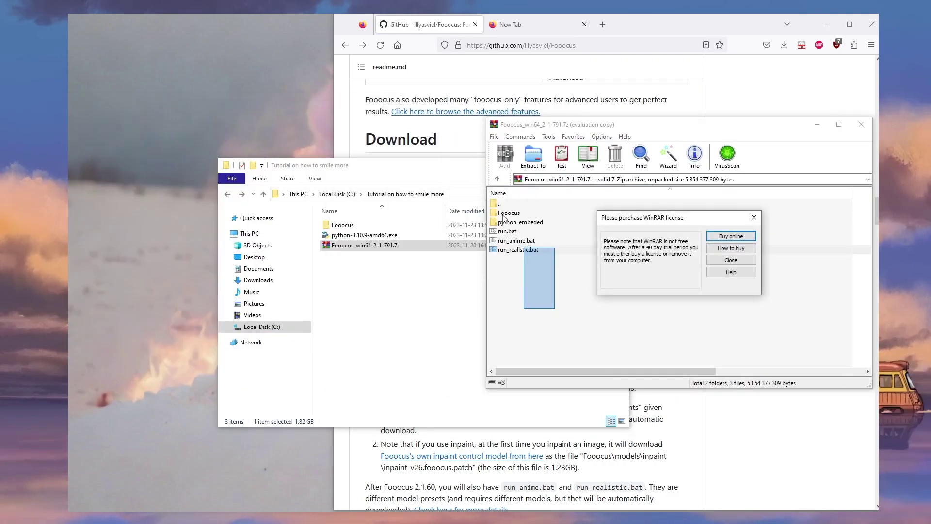
click(710, 260)
drag(604, 312, 512, 217)
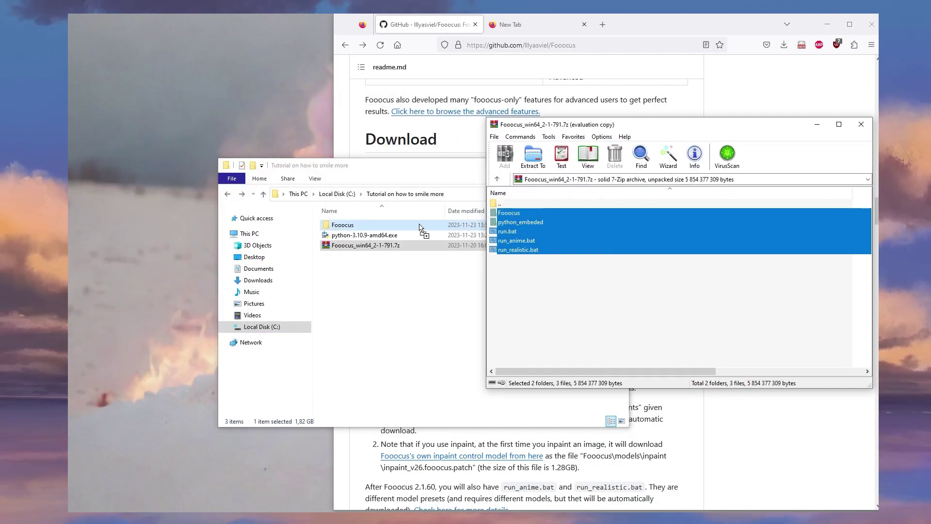
drag(344, 228, 343, 227)
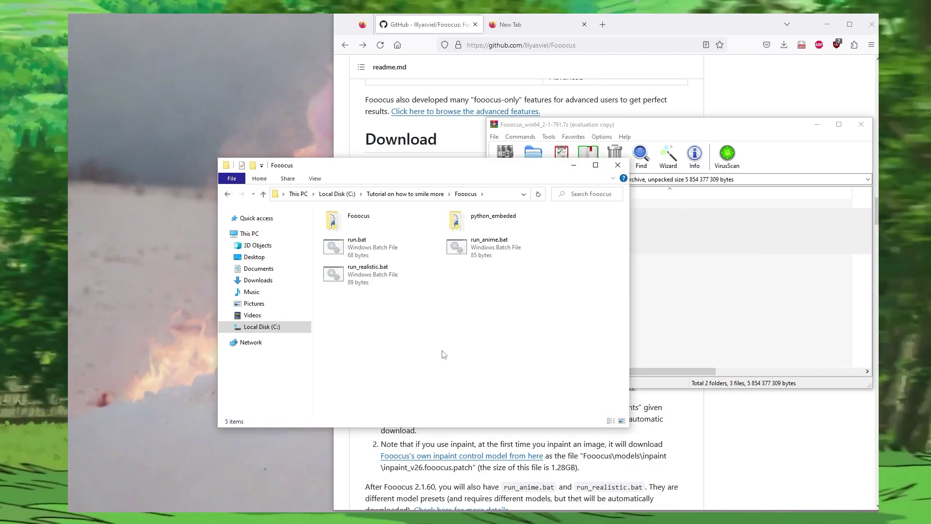
double_click(355, 249)
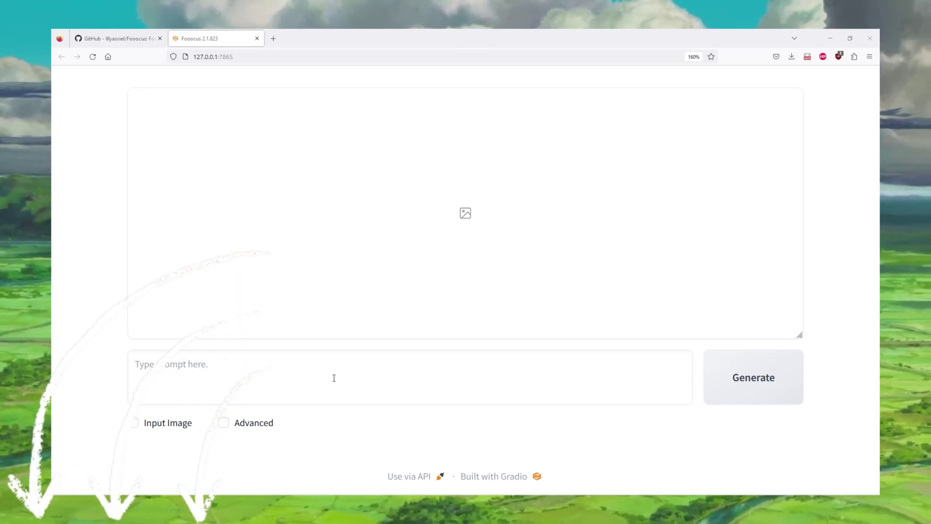
Paste the cotton-spirits prompt, show Advanced settings, and choose the 1280×768 aspect ratio.
click(337, 379)
key(ctrl+v)
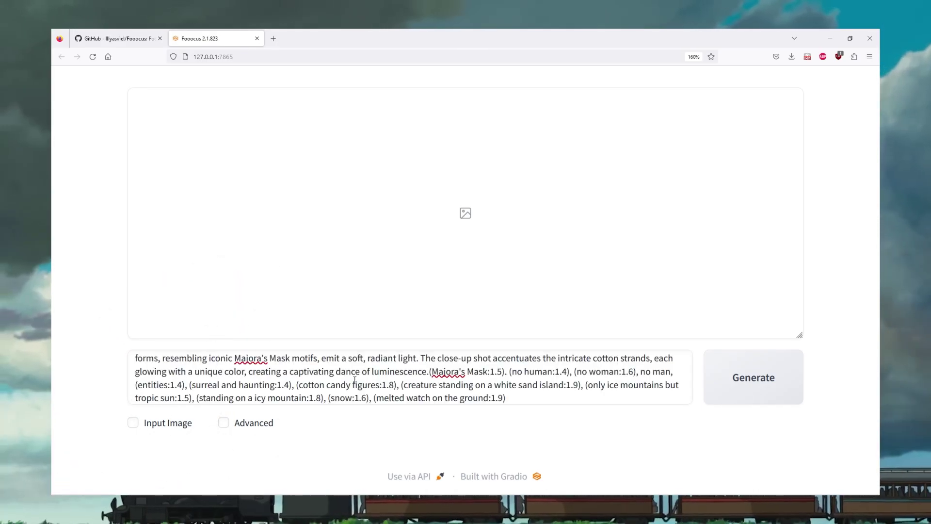
click(224, 423)
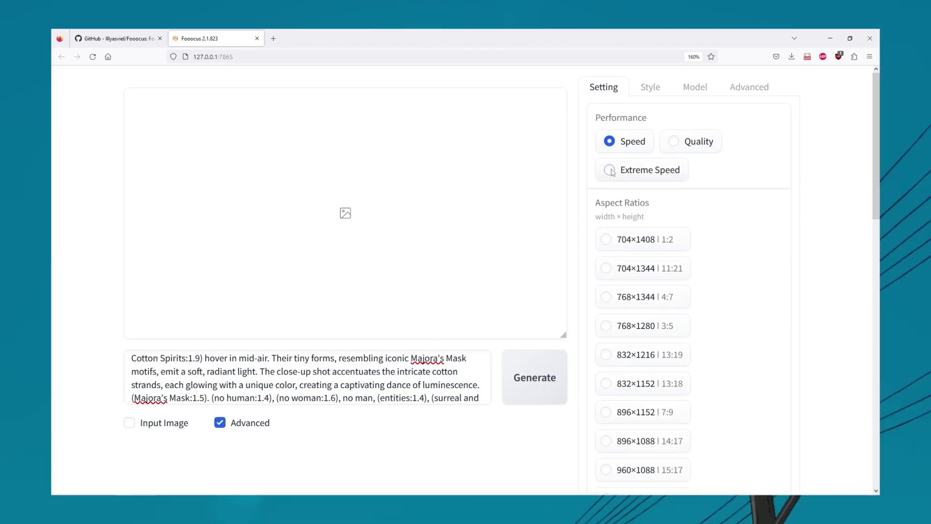
scroll(617, 199, down, 7)
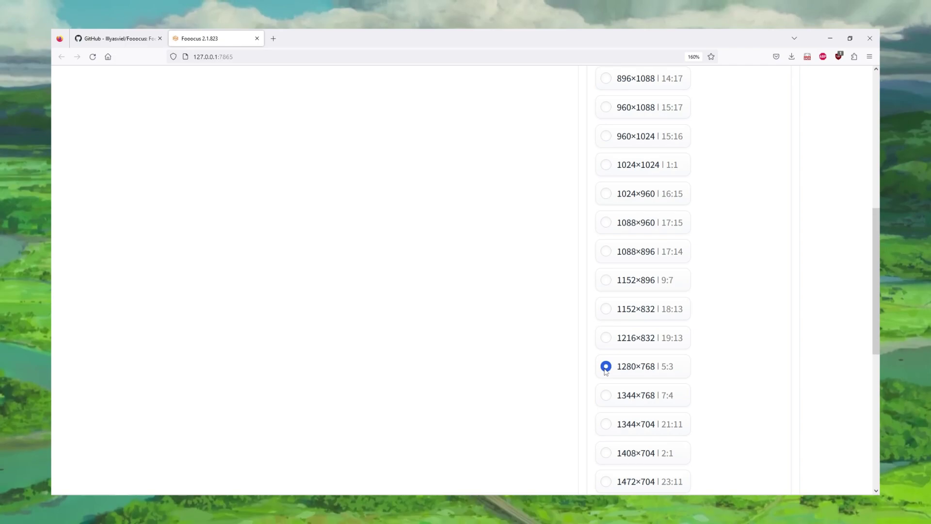
scroll(585, 353, down, 2)
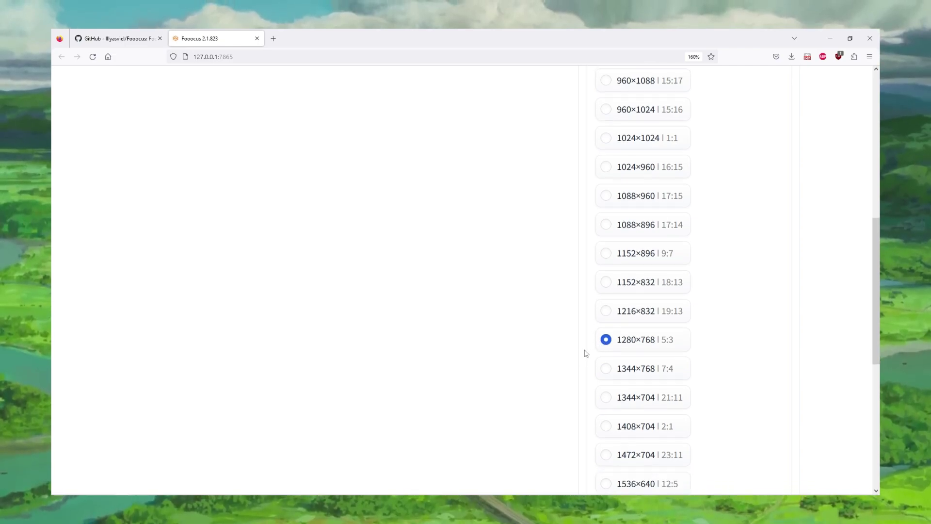
scroll(564, 343, down, 5)
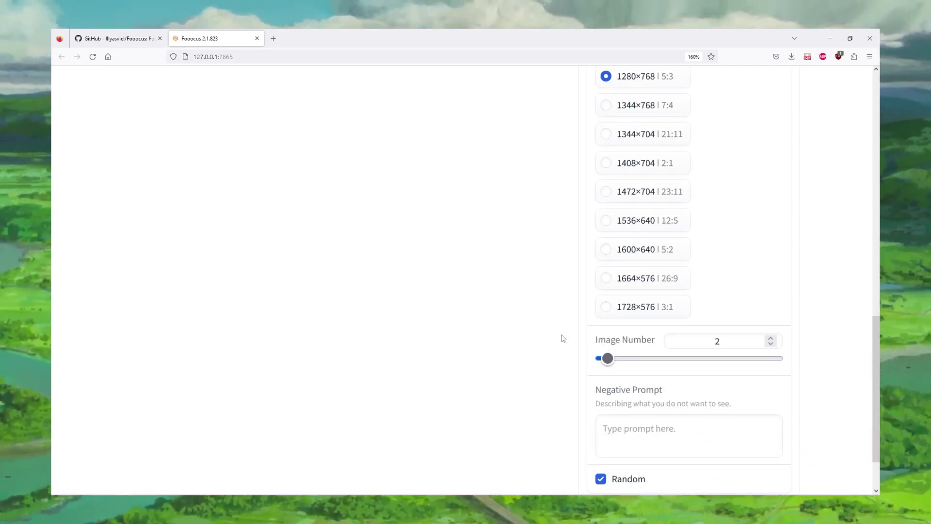
Paste '(woman:1.9), (man:1.9), (human skin:1.5)' into the Negative Prompt box.
scroll(558, 339, down, 3)
drag(589, 325, 664, 323)
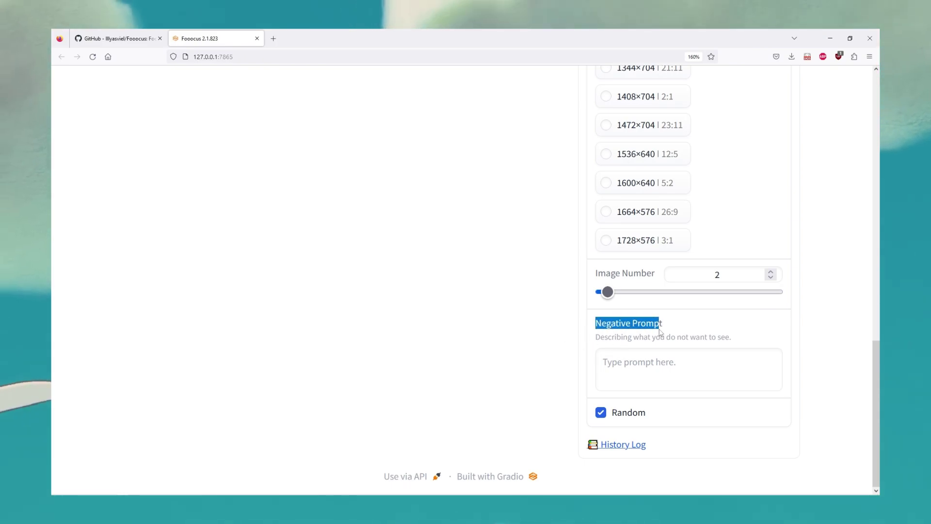
click(692, 329)
click(754, 362)
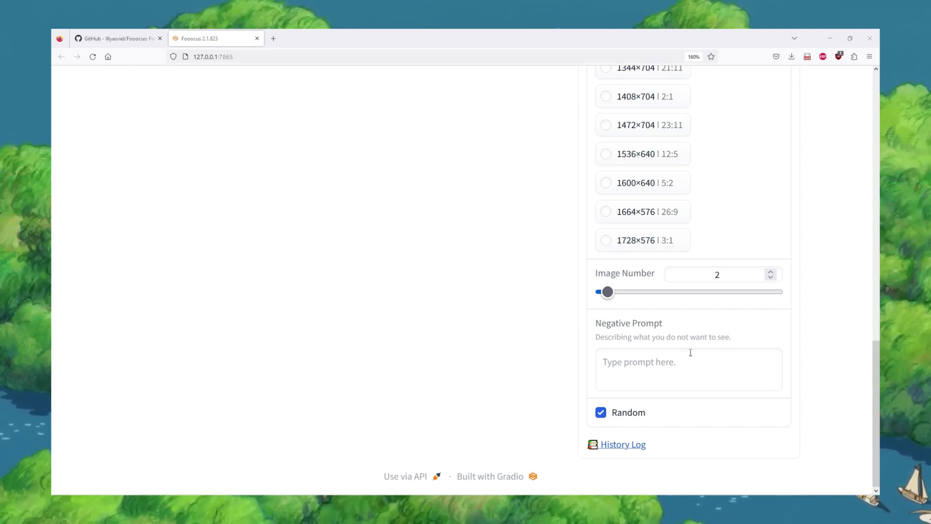
text((woman:1.9), (man:1.9), (human skin:1.5))
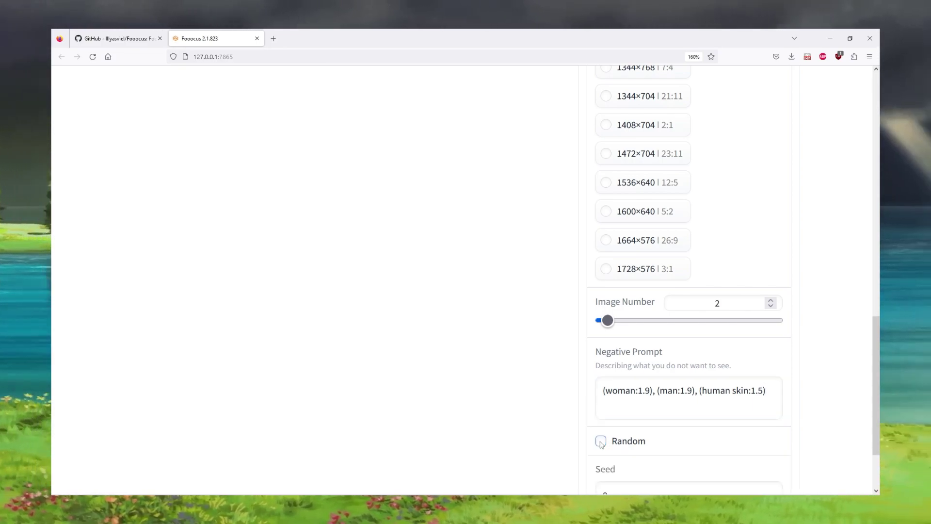
scroll(538, 406, down, 3)
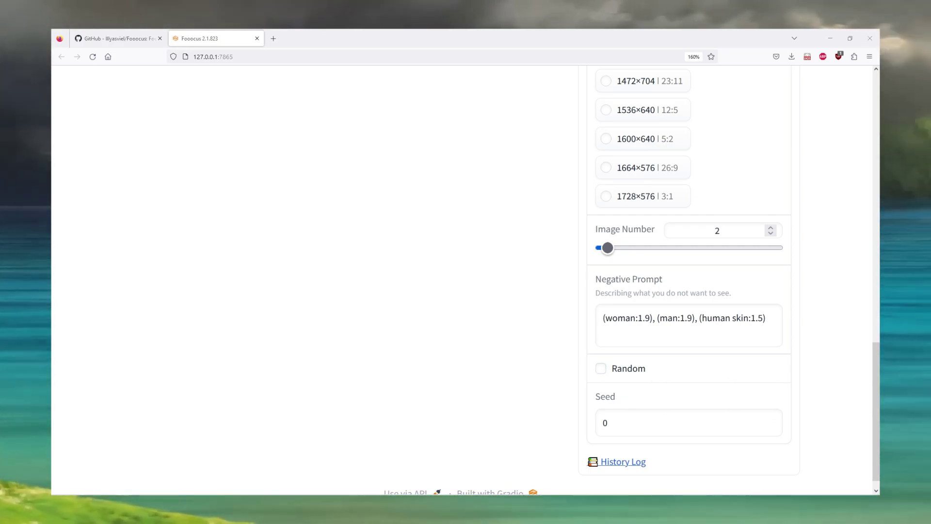
double_click(616, 418)
key(ctrl+v)
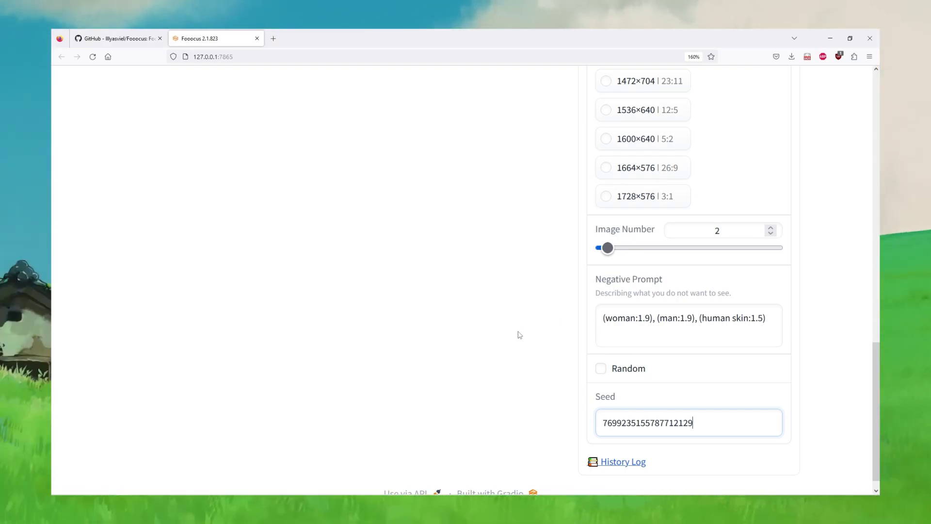
scroll(533, 332, up, 4)
scroll(543, 350, up, 10)
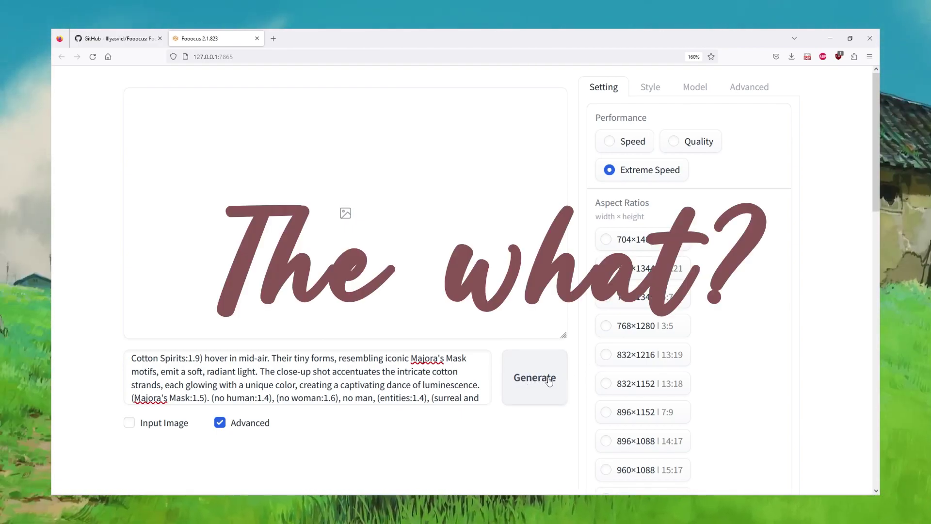
Generate the two pink cotton-creature images and view each one full-screen.
click(536, 383)
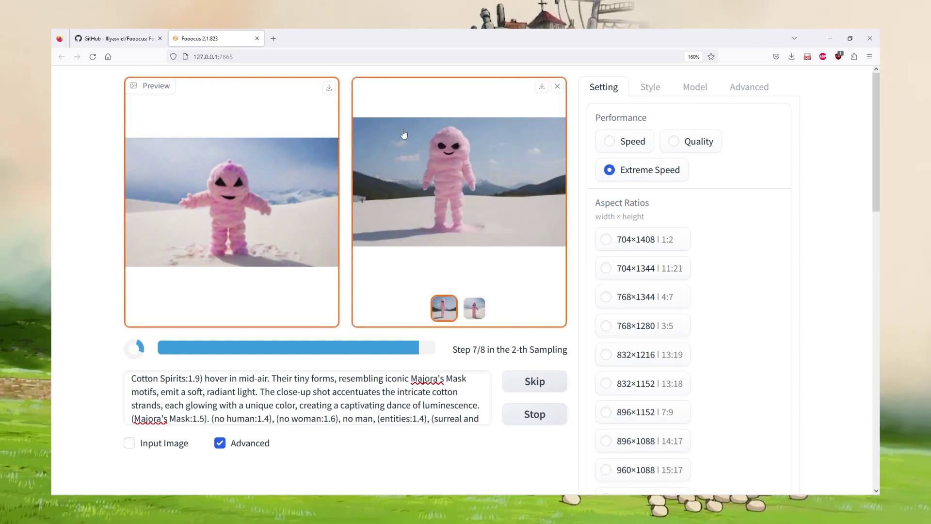
click(447, 171)
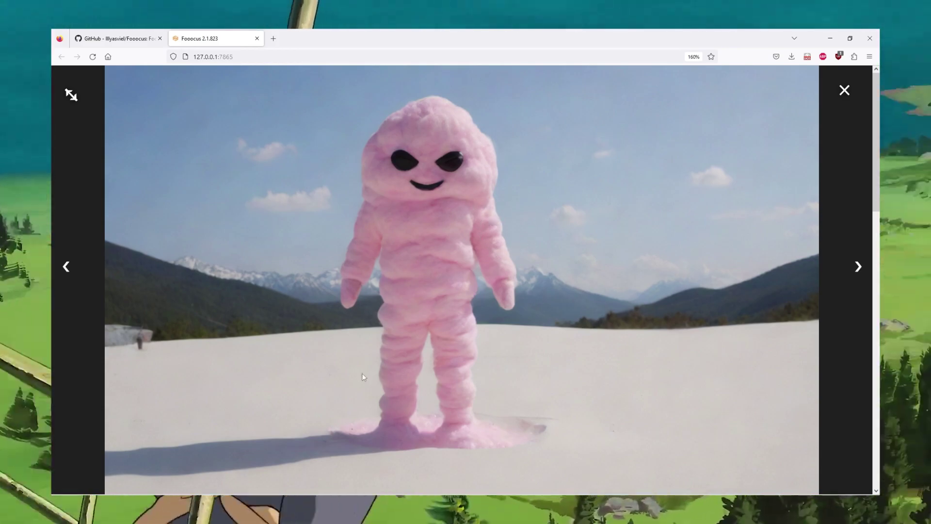
click(808, 225)
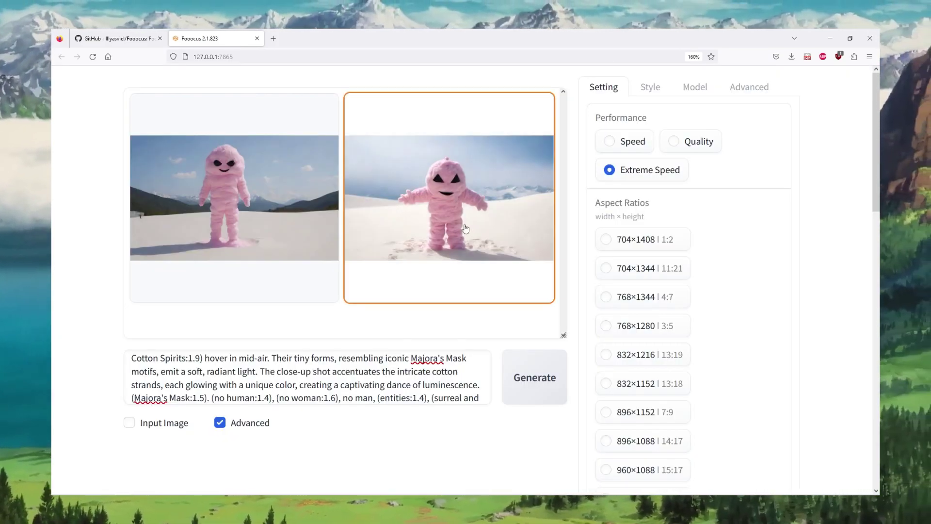
click(428, 231)
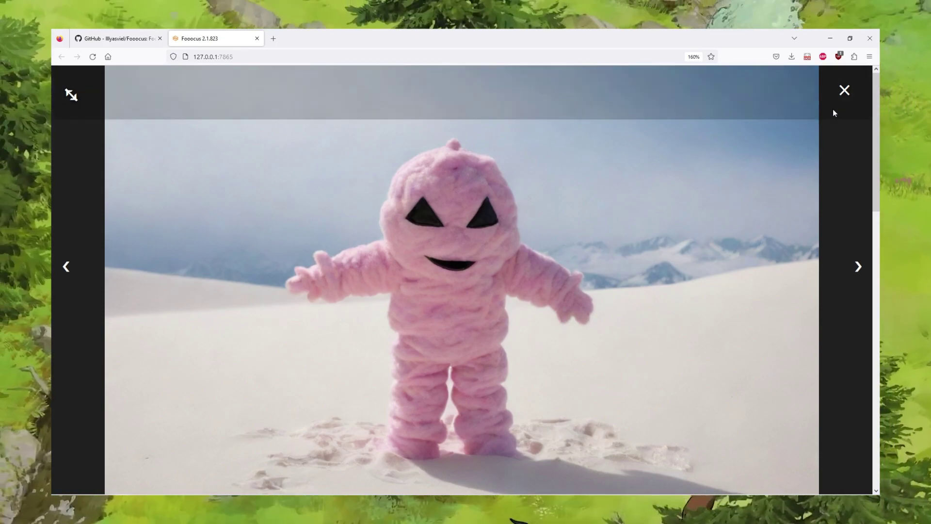
click(836, 108)
Flip between the two generated images in the preview, ending on the first mountain image.
click(331, 319)
click(348, 323)
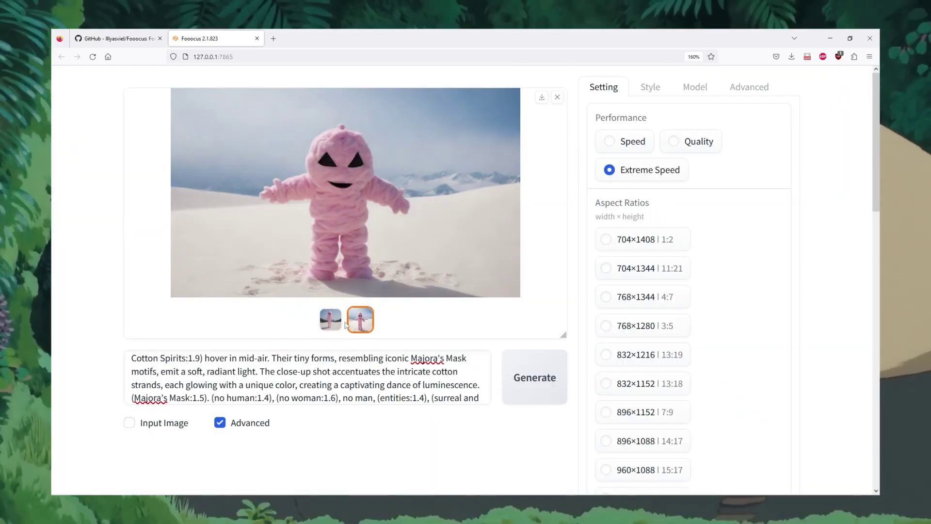
click(331, 319)
click(359, 320)
click(331, 320)
Open log.html from Fooocus > Fooocus > outputs > 2023-11-23 in Firefox.
click(360, 320)
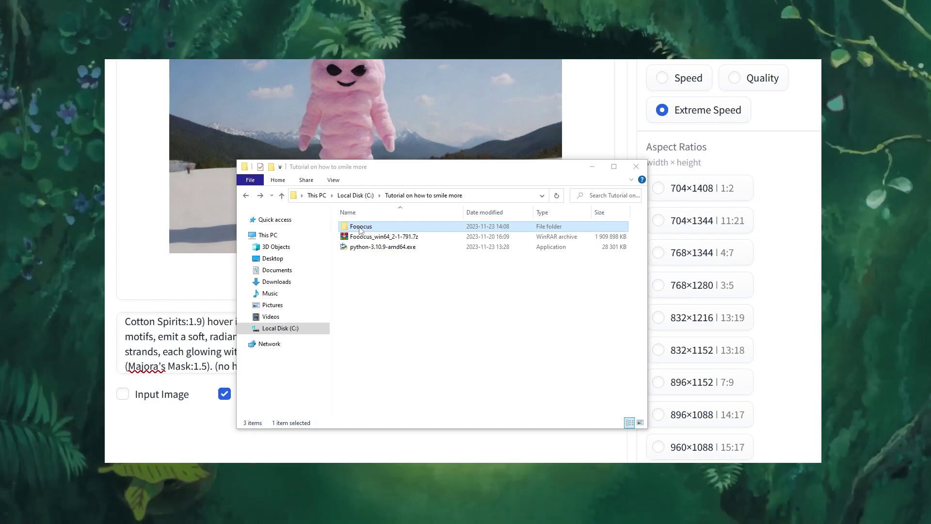
double_click(360, 227)
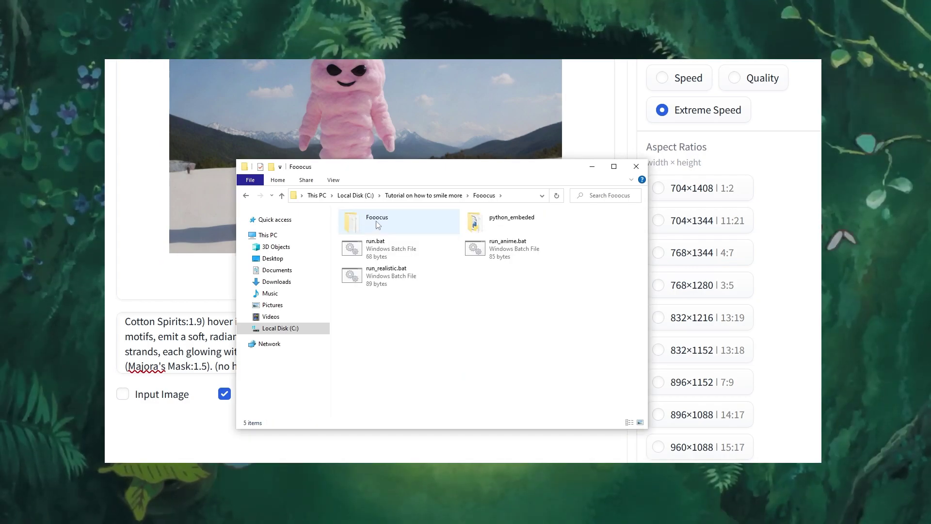
double_click(378, 225)
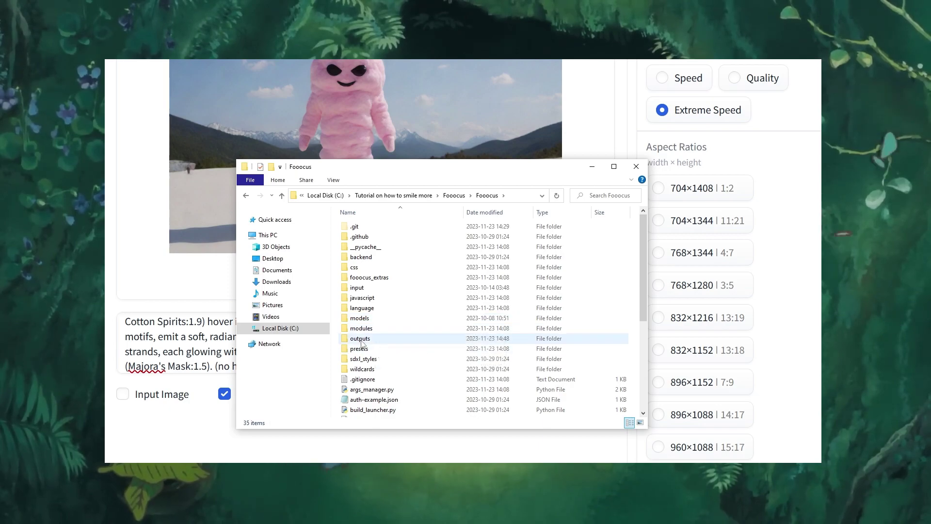
double_click(361, 340)
double_click(365, 226)
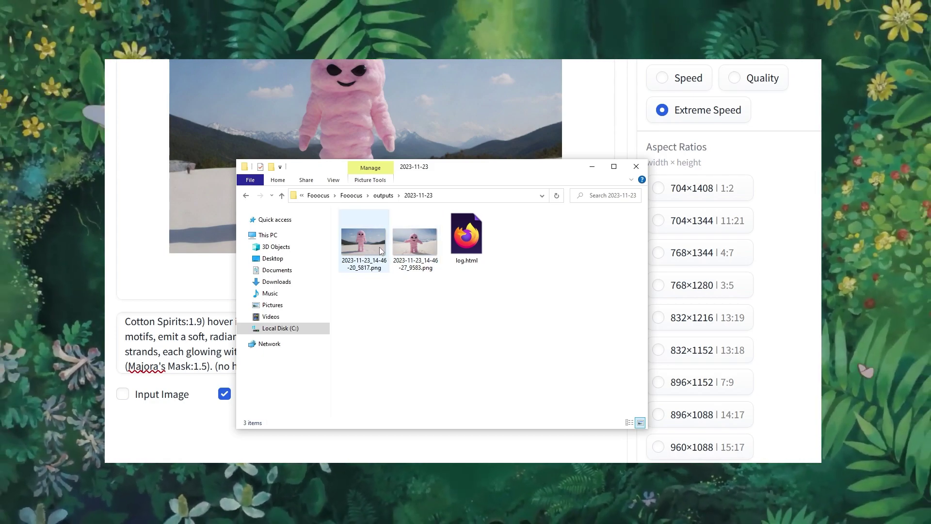
double_click(465, 236)
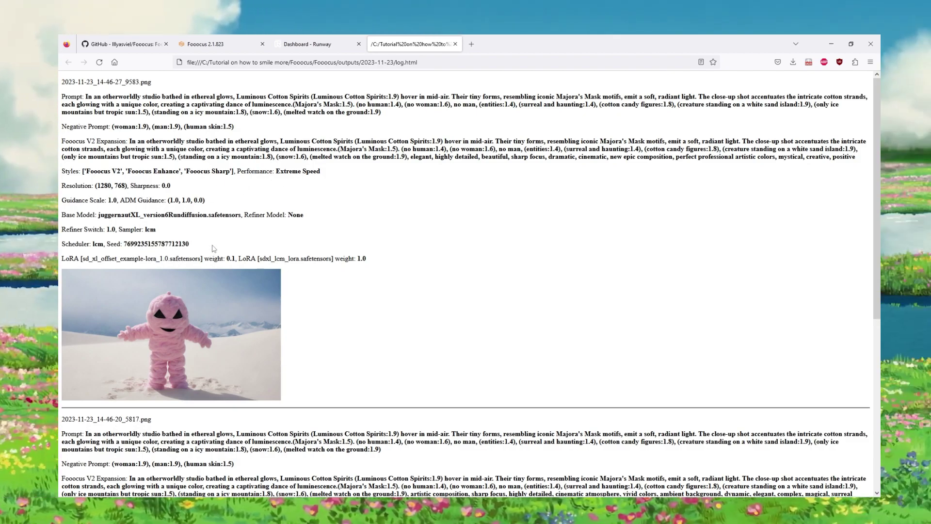
Select the full prompt text in log.html, then clear the selection.
drag(89, 95, 393, 117)
click(387, 119)
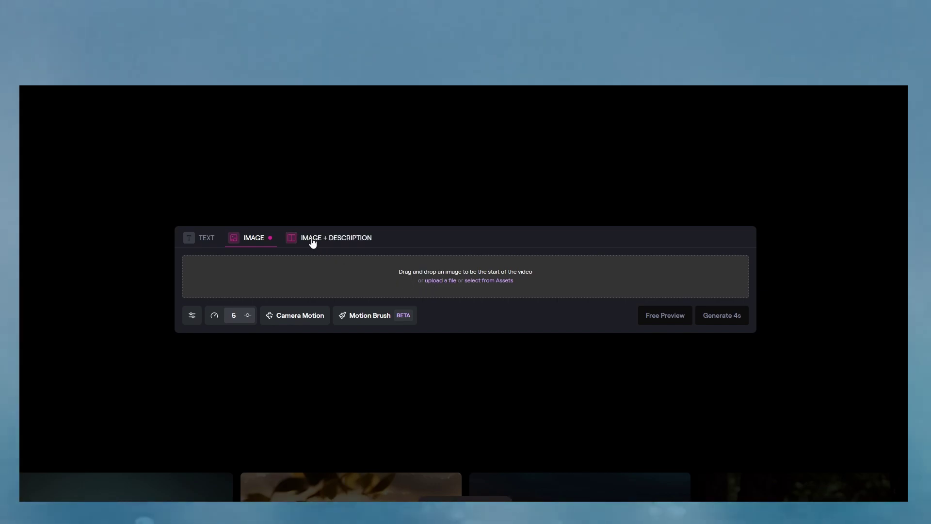
Switch Runway Gen-2 to Image + Description and drop in the first generated PNG as the starting frame.
click(318, 239)
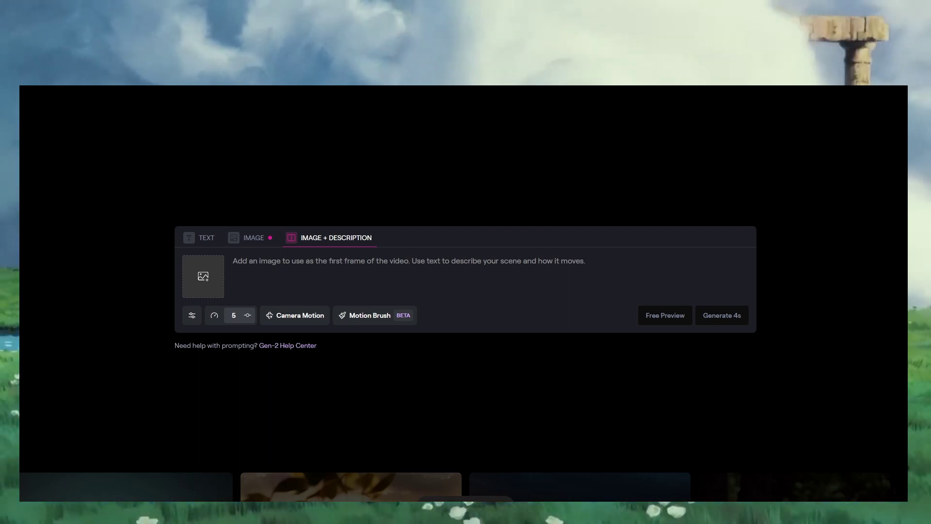
drag(930, 196, 615, 200)
drag(571, 278, 208, 280)
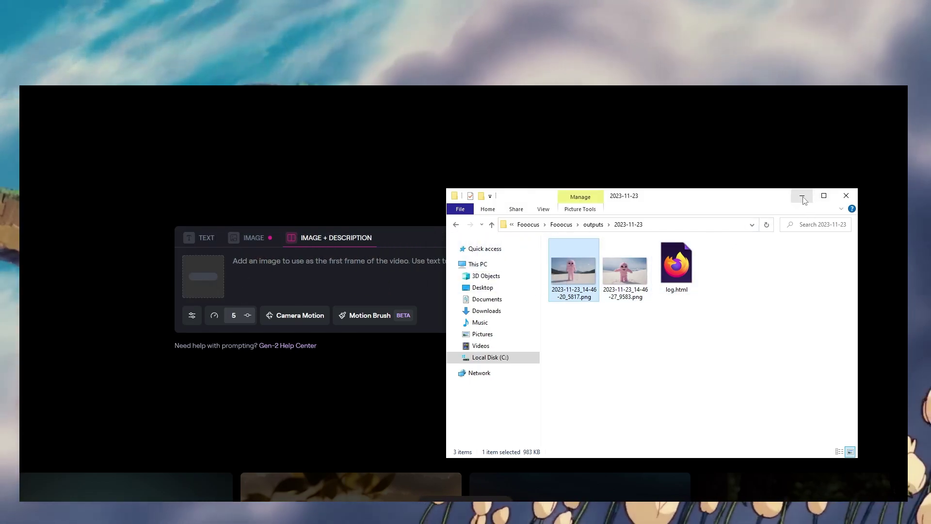
click(802, 196)
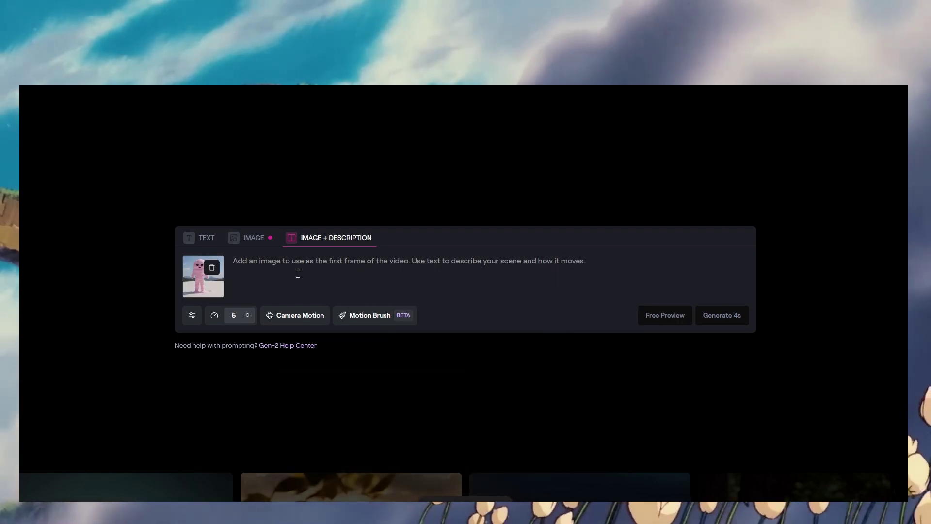
Enter the description 'slight movement, blinking' and lower General Motion to 1.
text(slight movement,)
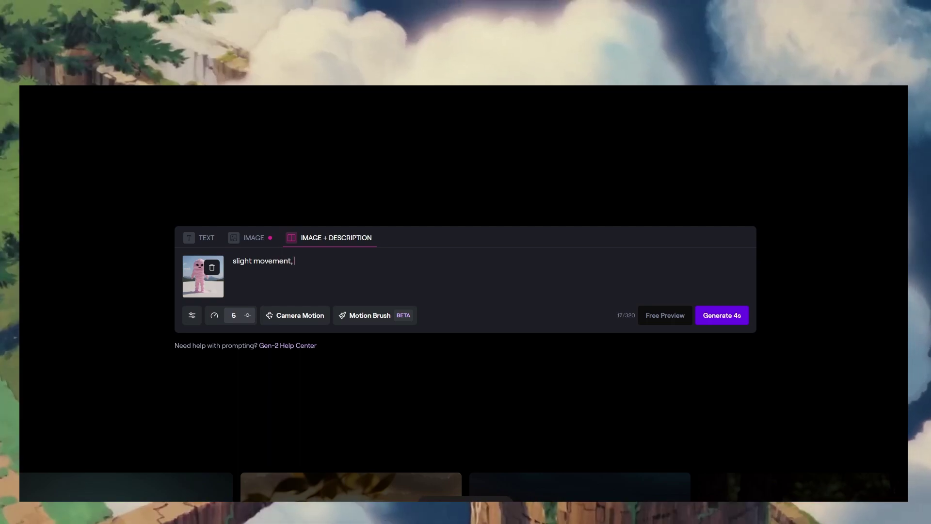
text(linking)
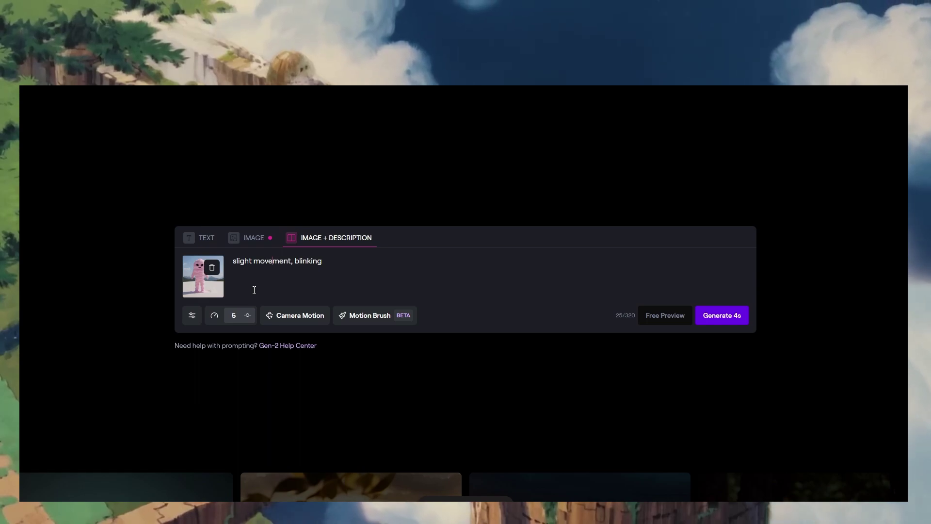
click(217, 320)
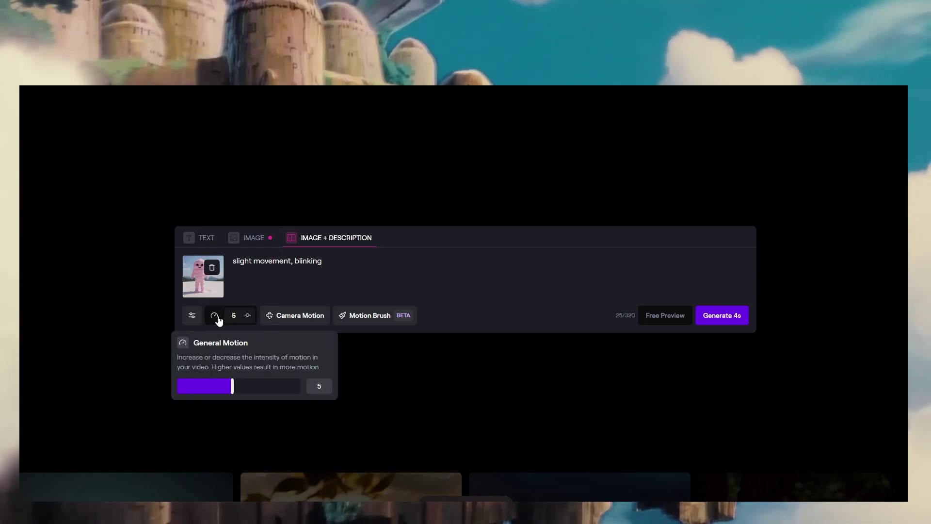
drag(231, 386, 176, 387)
click(192, 318)
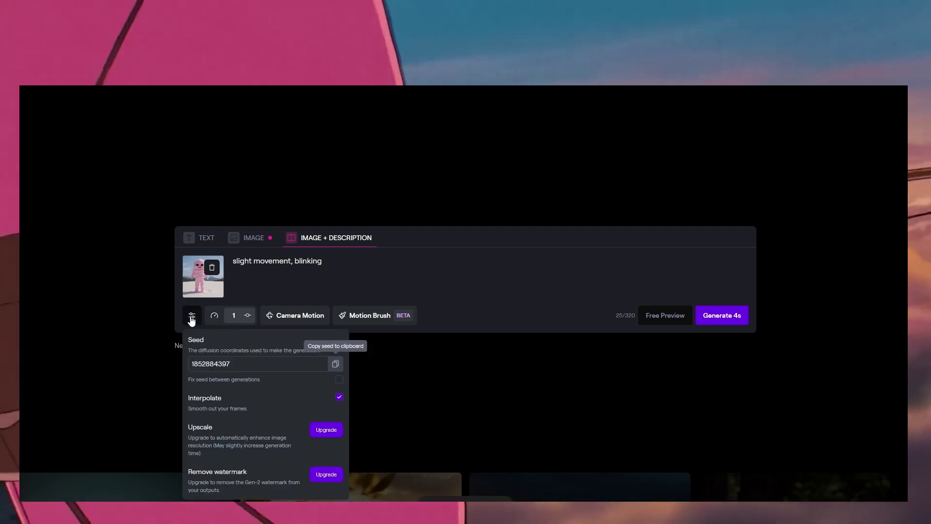
click(192, 318)
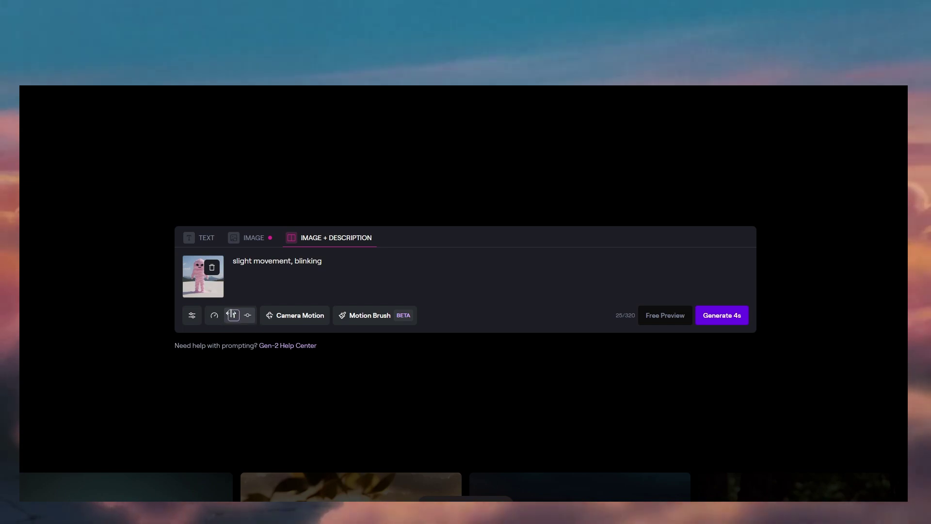
Set the camera motion to a leftward horizontal pan at speed 2.0.
click(281, 321)
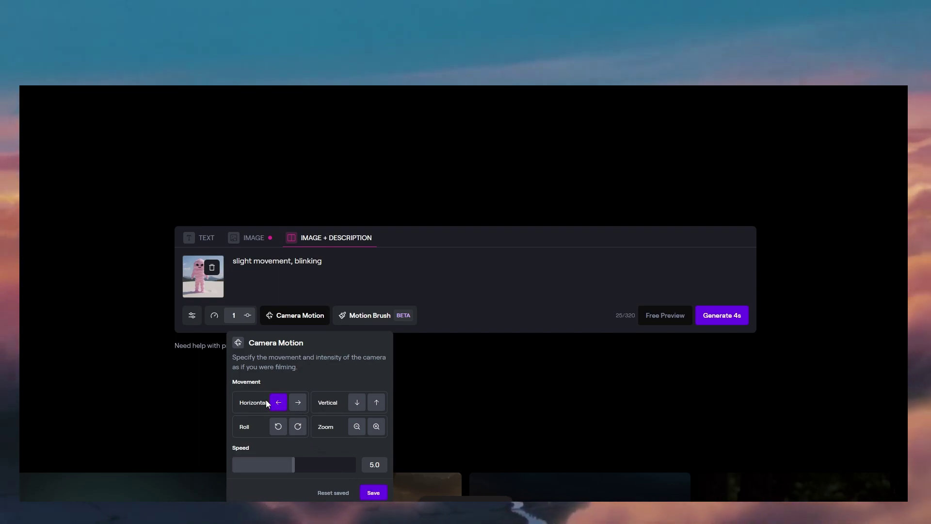
click(293, 465)
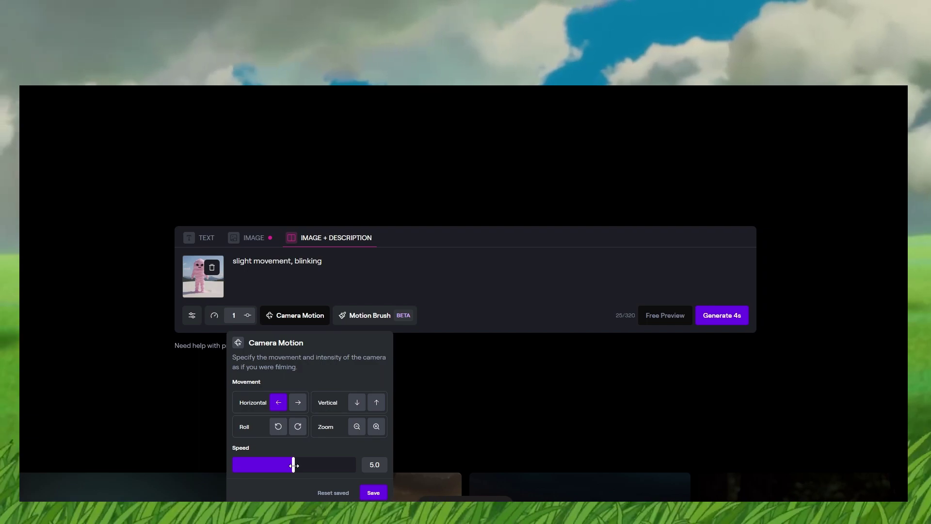
drag(293, 466, 257, 465)
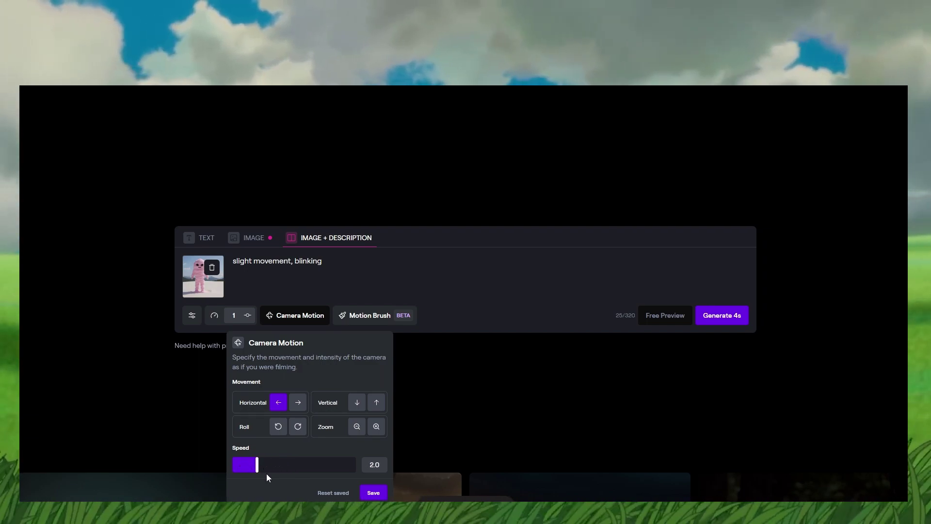
Save the leftward camera pan at speed 2.0 to the Gen-2 setup.
click(373, 493)
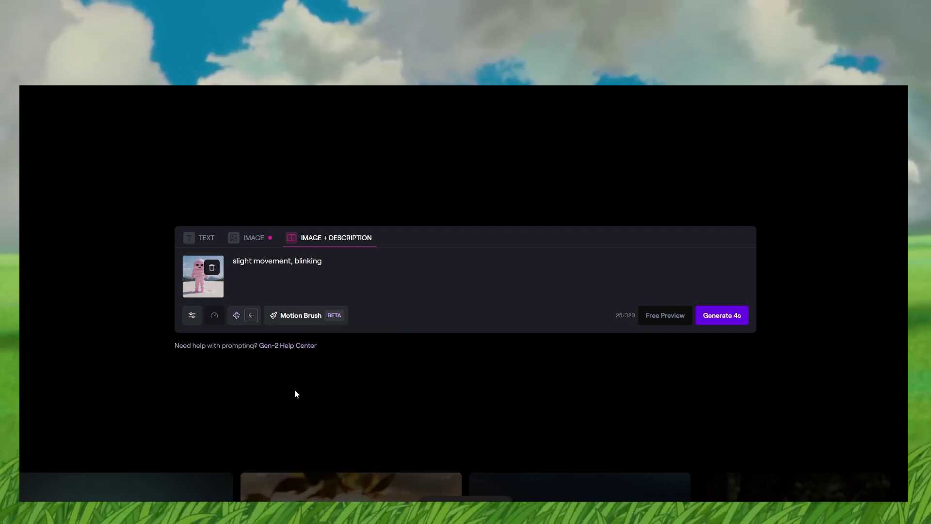